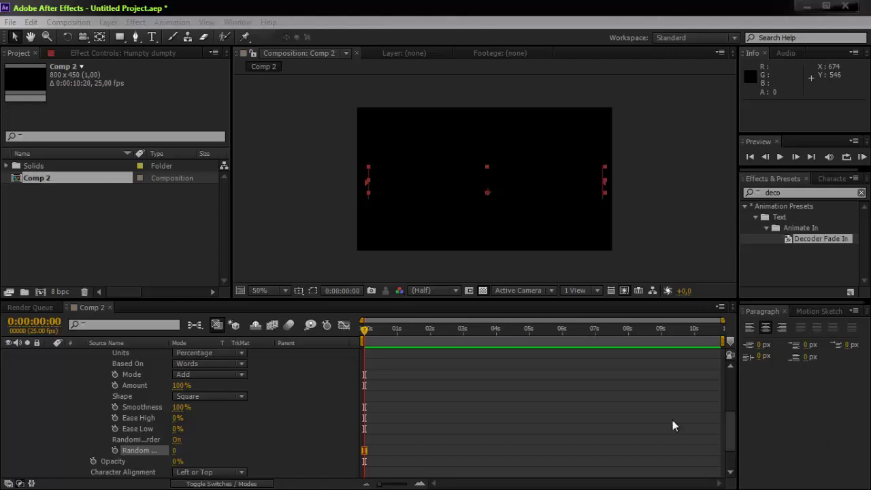
Preview the existing decoder text animation from the start
{"action": "left_click", "coordinate": [365, 333]}
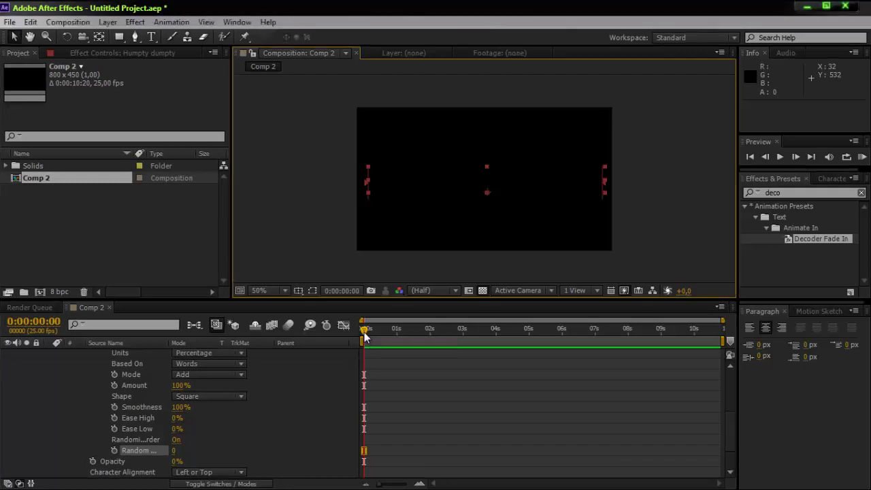
{"action": "key", "text": "space"}
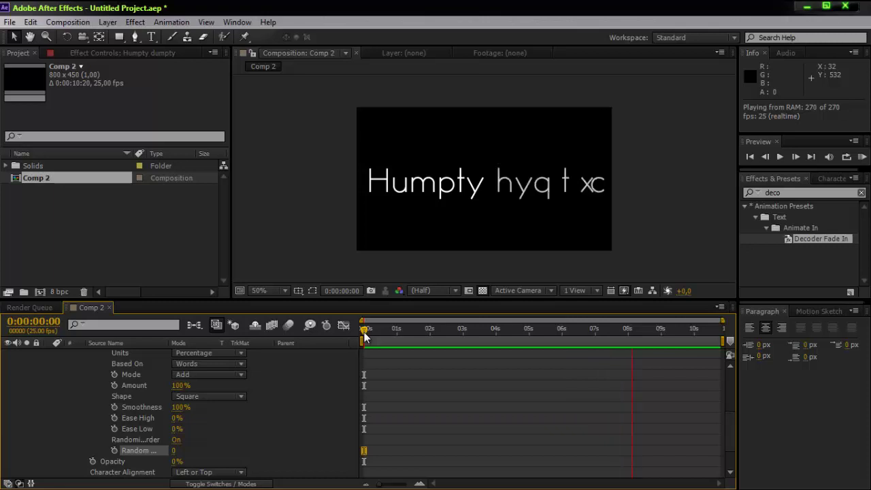
{"action": "left_click", "coordinate": [365, 336]}
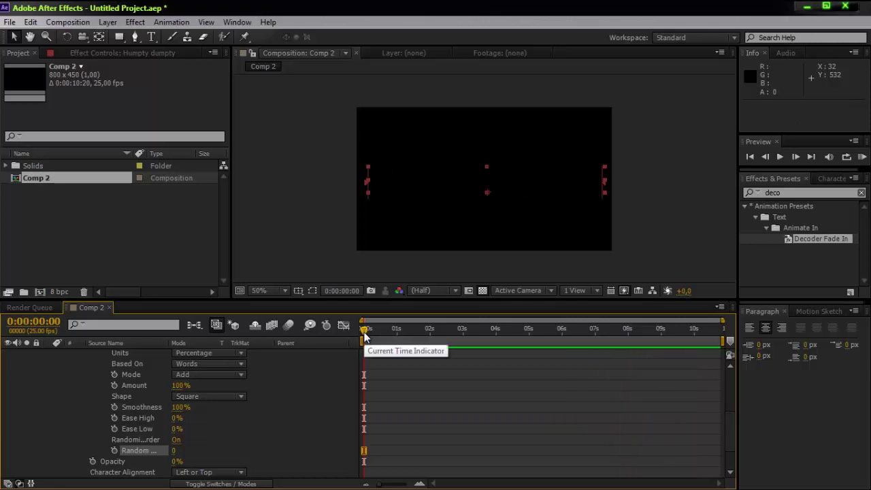
{"action": "key", "text": "KP_0"}
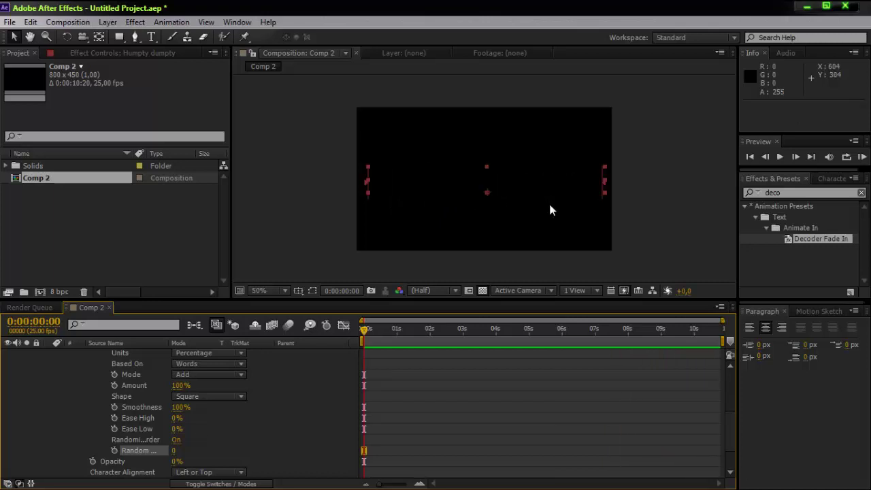
{"action": "key", "text": "space"}
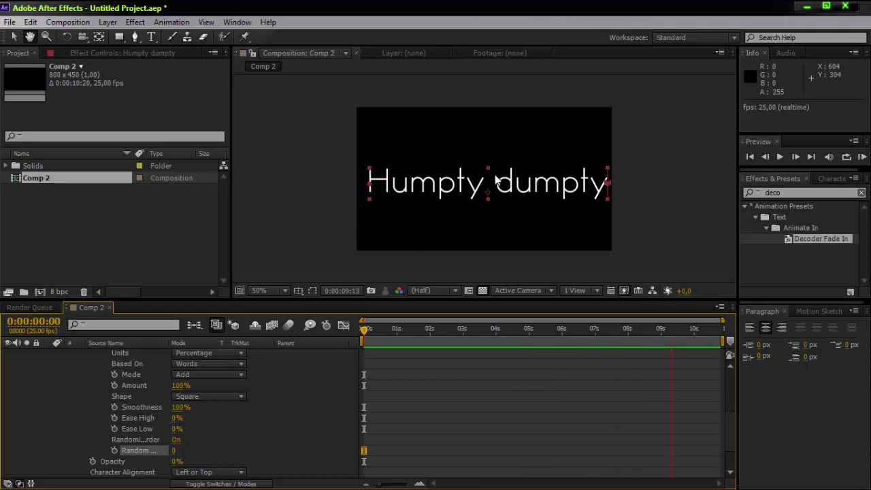
{"action": "key", "text": "space"}
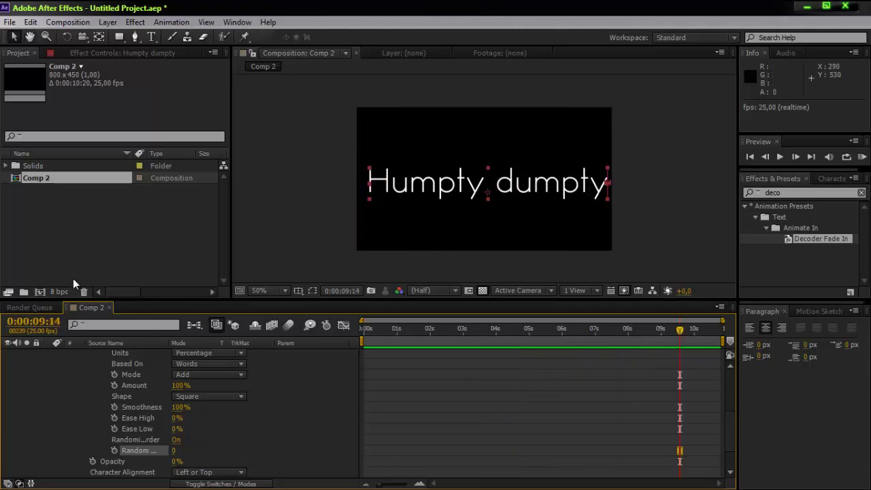
Create the 800x450 Comp 3 and add a full-frame black solid layer
{"action": "left_click", "coordinate": [41, 292]}
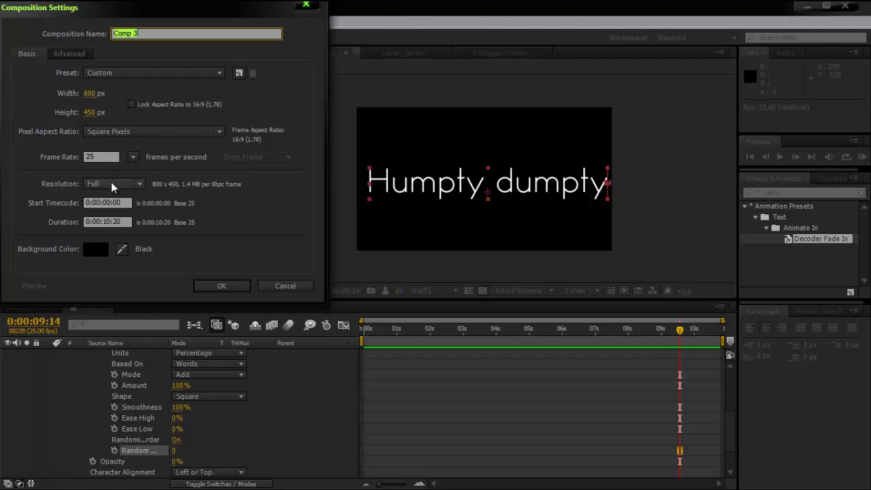
{"action": "left_click", "coordinate": [224, 286]}
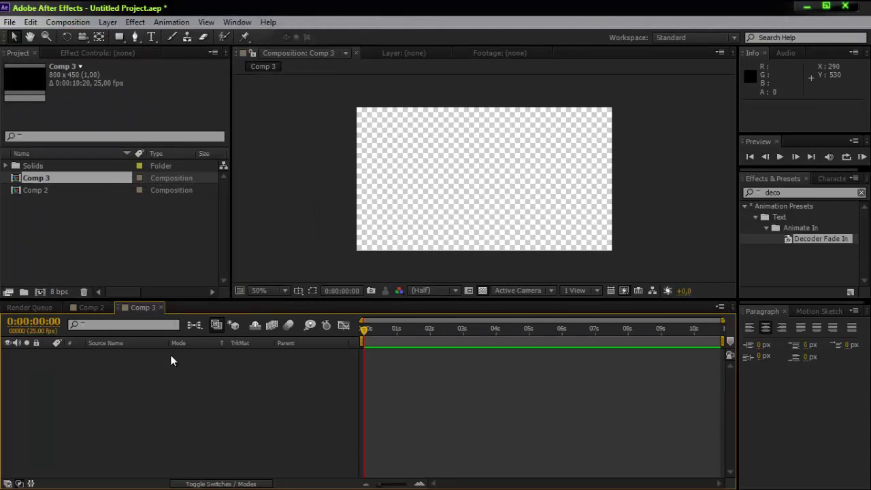
{"action": "key", "text": "ctrl+y"}
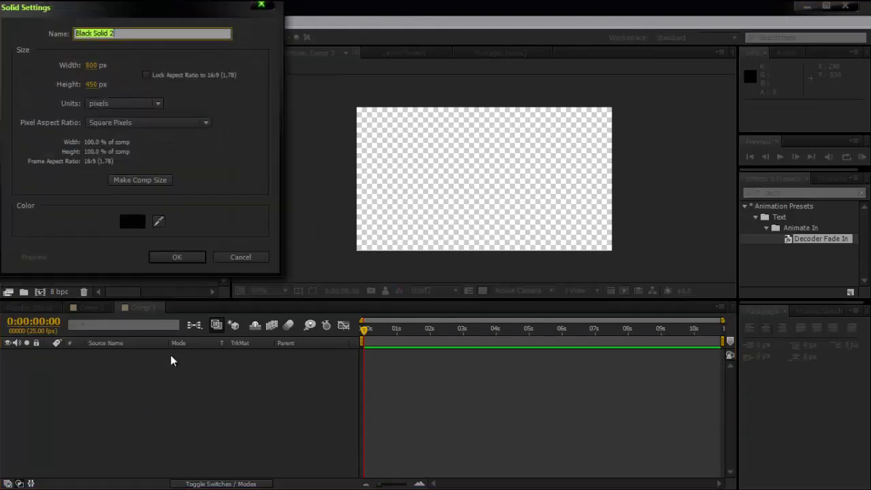
{"action": "left_click", "coordinate": [177, 258]}
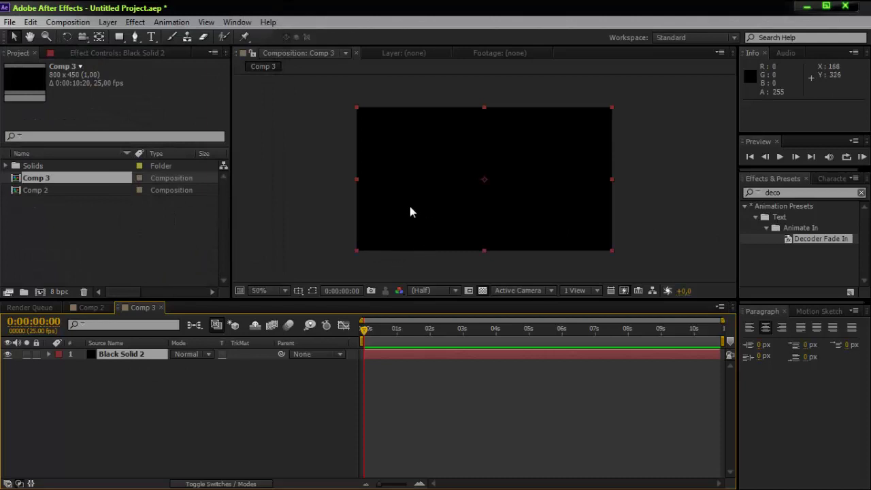
{"action": "key", "text": "ctrl+t"}
Add the text 'The word' and move it to the centre of Comp 3
{"action": "left_click", "coordinate": [396, 190]}
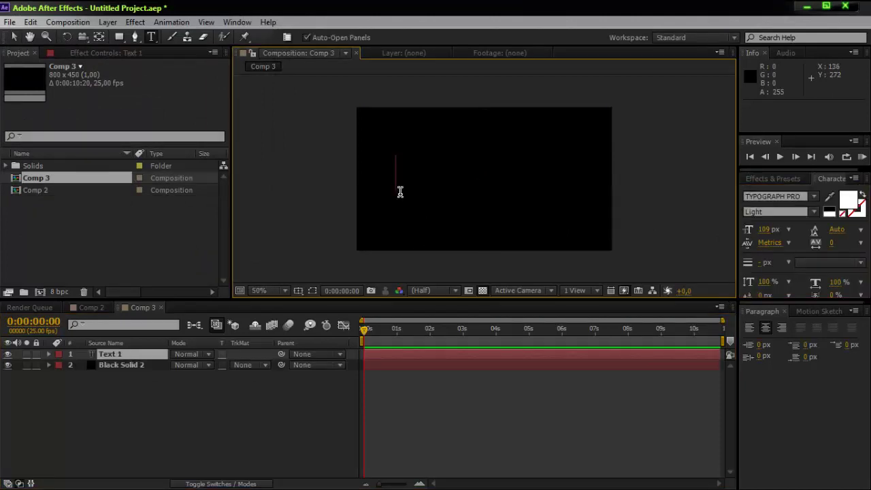
{"action": "type", "text": "The word "}
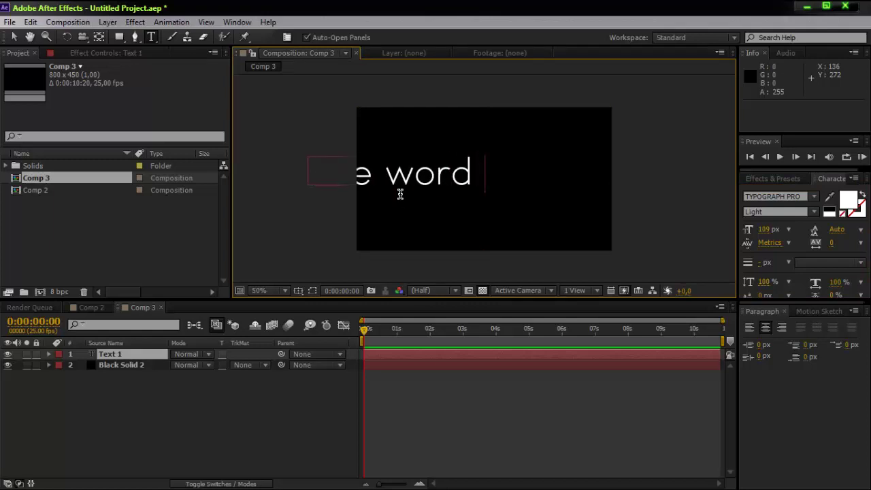
{"action": "type", "text": "y"}
{"action": "key", "text": "BackSpace"}
{"action": "key", "text": "BackSpace"}
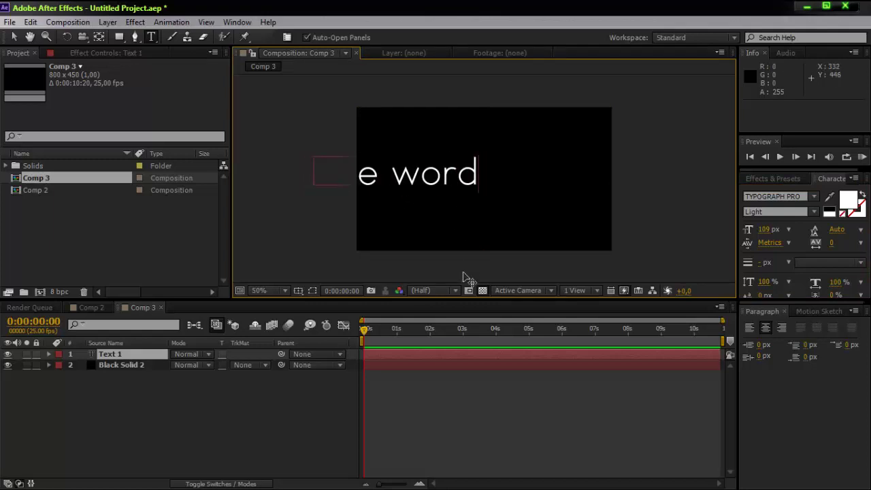
{"action": "left_click_drag", "start_coordinate": [469, 262], "coordinate": [521, 253]}
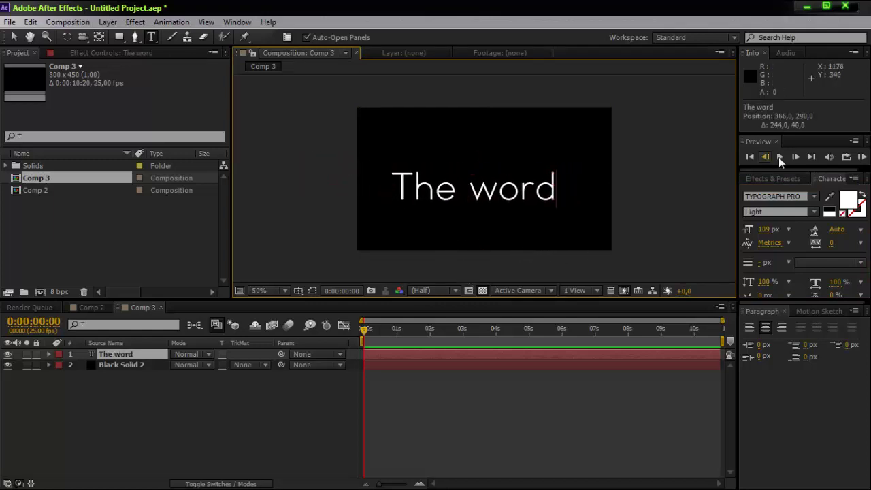
Apply the Decoder Fade In preset from Effects & Presets to the text layer
{"action": "left_click", "coordinate": [772, 178]}
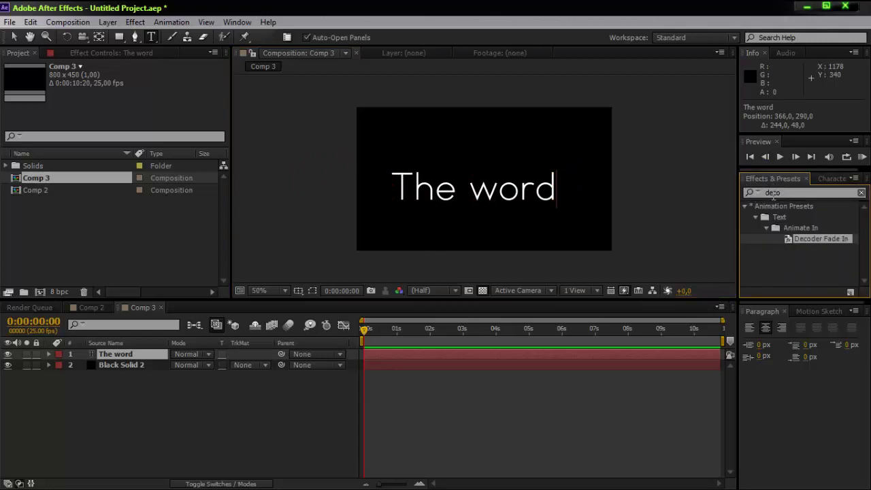
{"action": "left_click", "coordinate": [799, 194]}
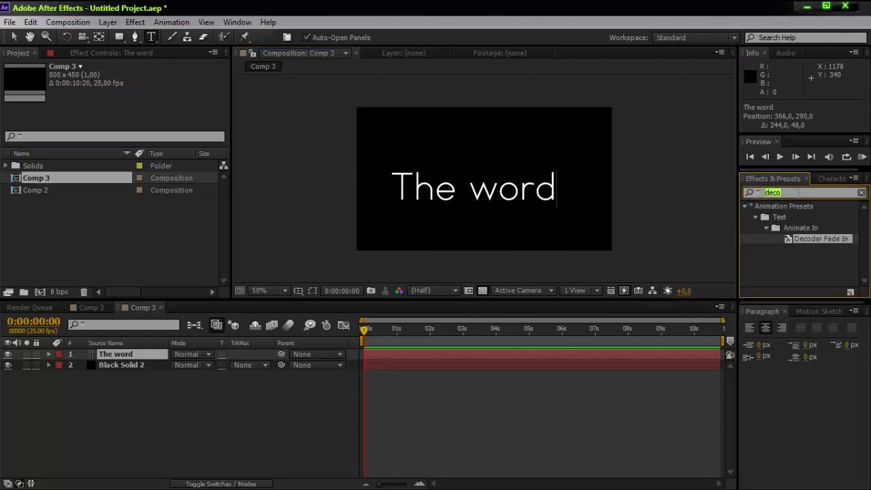
{"action": "left_click_drag", "start_coordinate": [800, 238], "coordinate": [436, 190]}
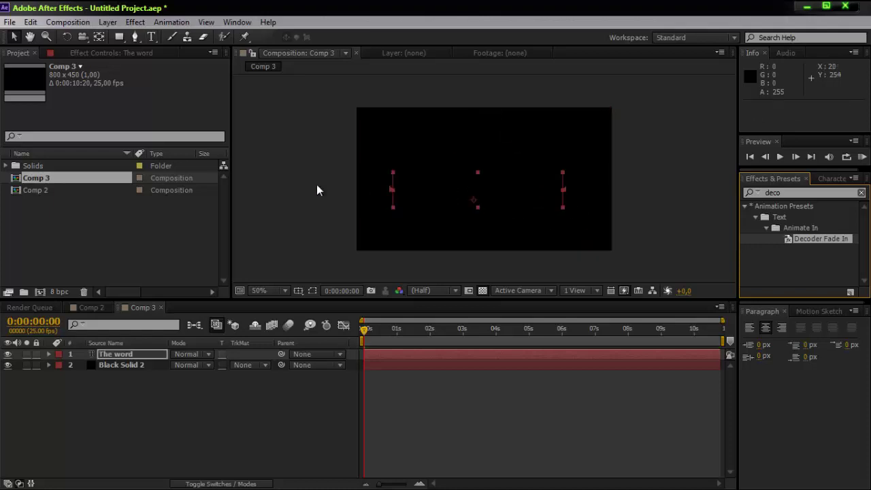
Expand The word layer down to Animator 1's Range Selector settings
{"action": "left_click", "coordinate": [100, 52]}
{"action": "left_click", "coordinate": [15, 53]}
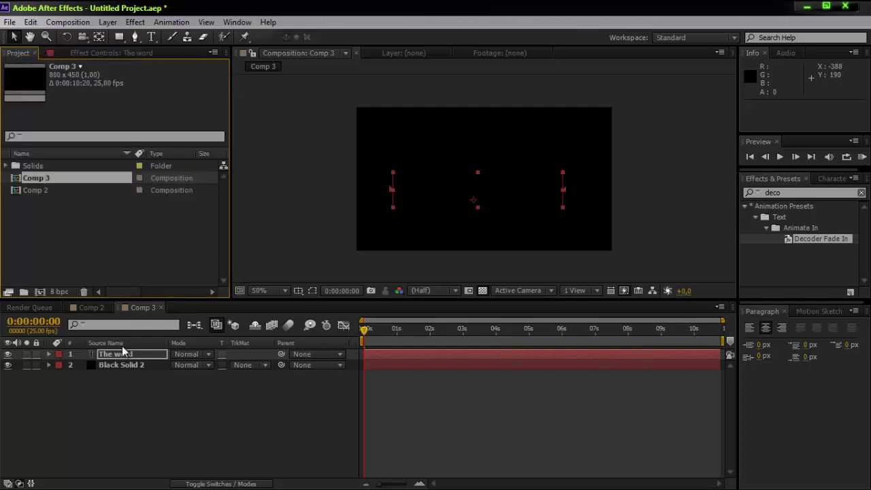
{"action": "left_click", "coordinate": [122, 353]}
{"action": "left_click", "coordinate": [49, 354]}
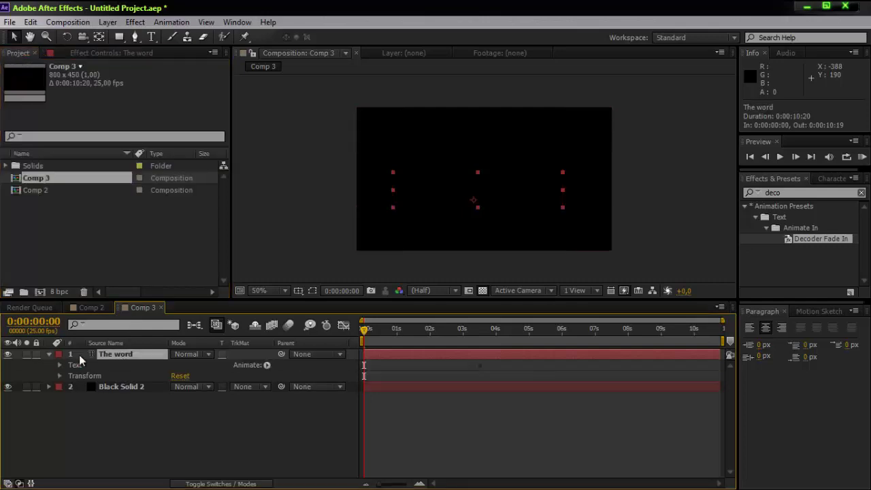
{"action": "left_click", "coordinate": [58, 365]}
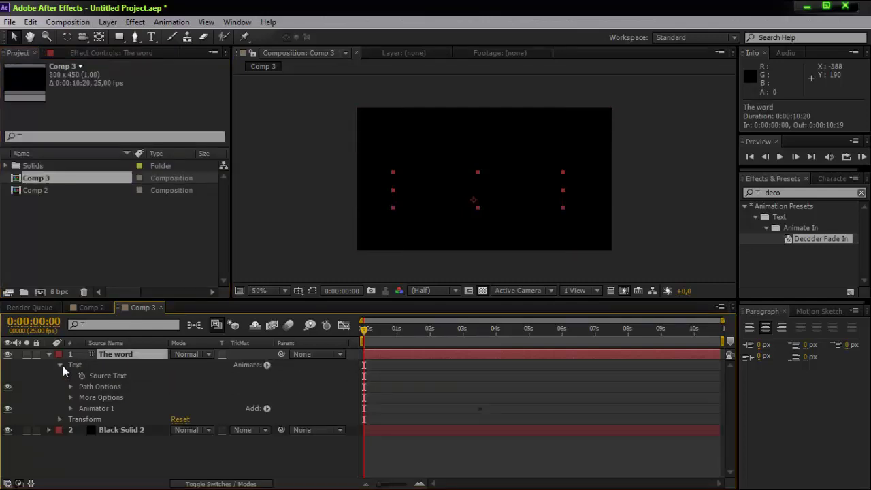
{"action": "left_click", "coordinate": [70, 410]}
{"action": "scroll", "coordinate": [167, 411], "scroll_direction": "down", "scroll_amount": 1}
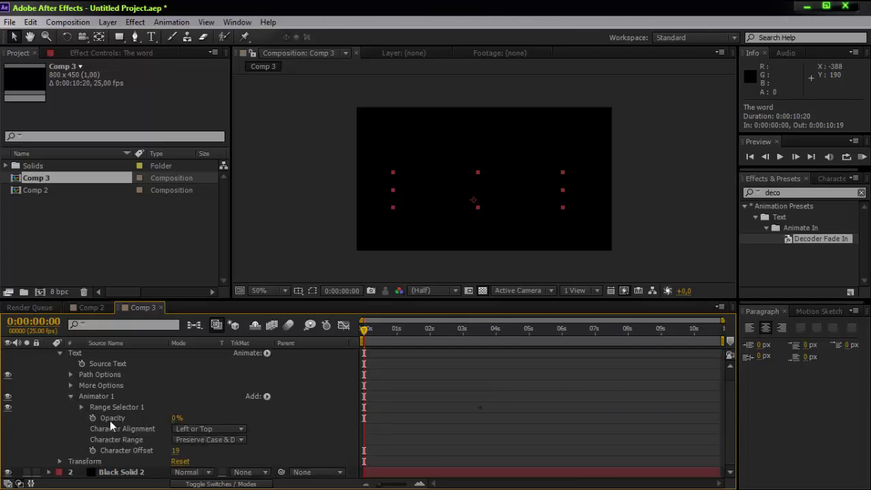
Inspect the range, alignment and Fill & Stroke options under More Options without changing them
{"action": "left_click", "coordinate": [212, 440]}
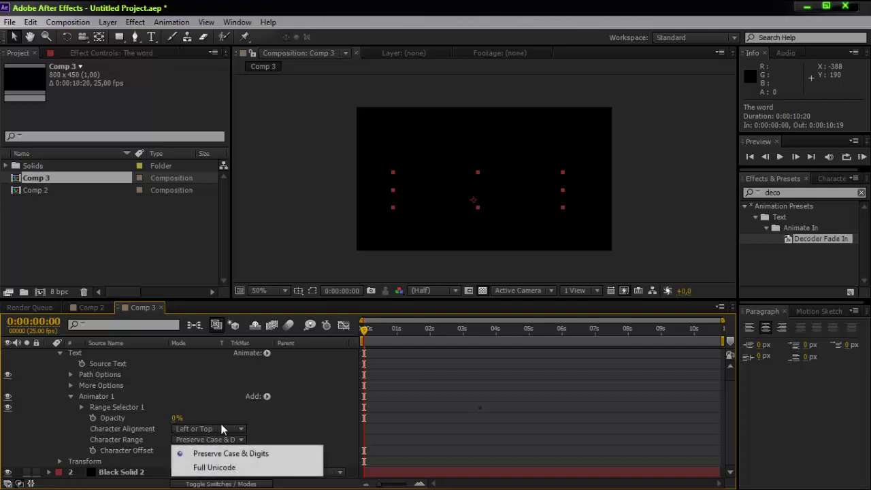
{"action": "left_click", "coordinate": [221, 428]}
{"action": "left_click", "coordinate": [310, 446]}
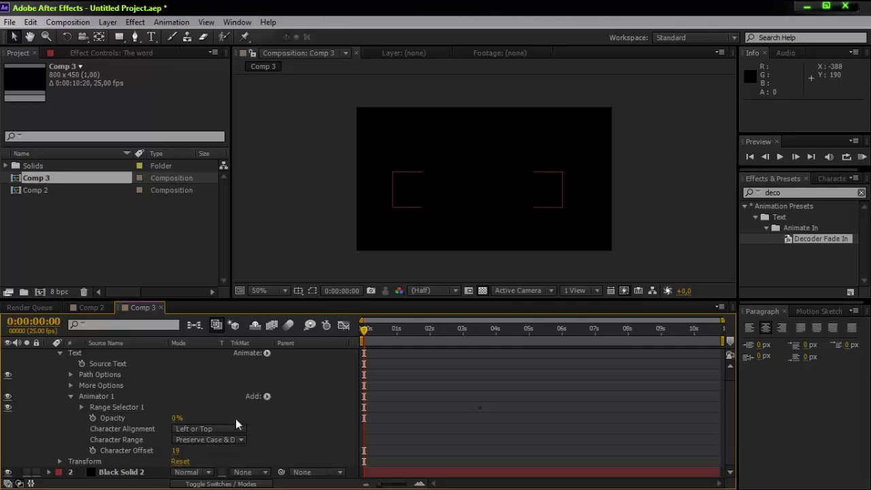
{"action": "left_click", "coordinate": [140, 409]}
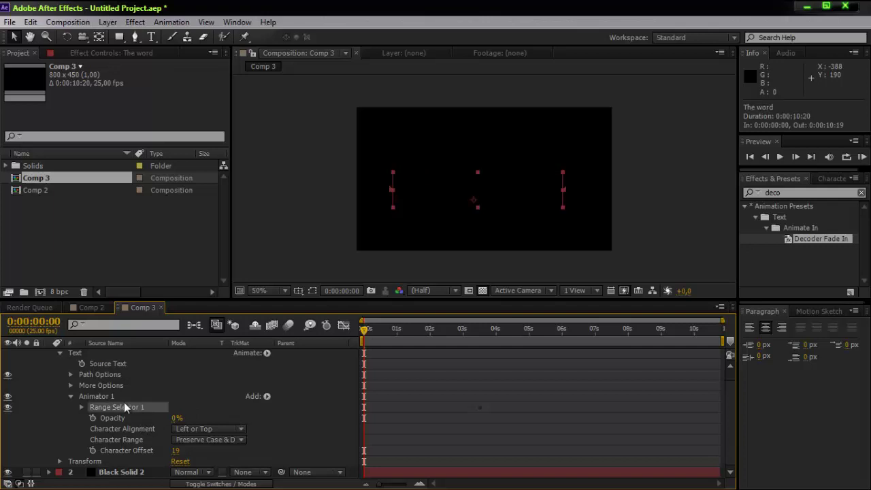
{"action": "left_click", "coordinate": [71, 385]}
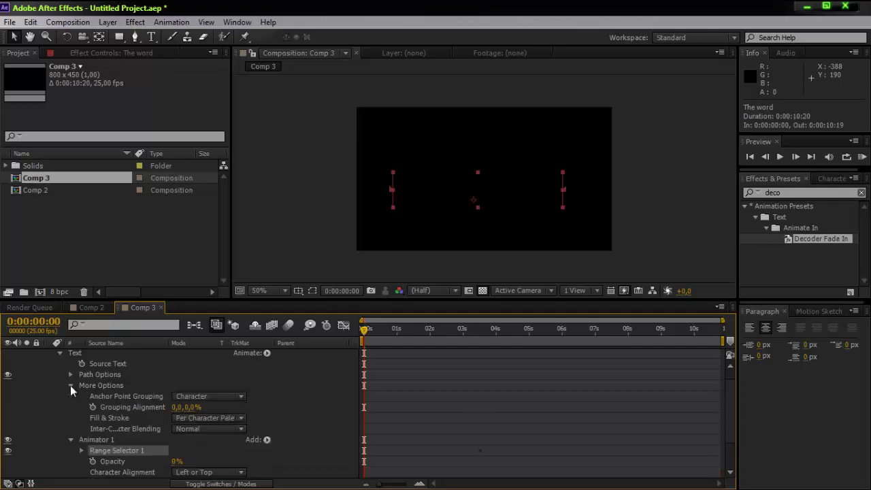
{"action": "left_click", "coordinate": [196, 419]}
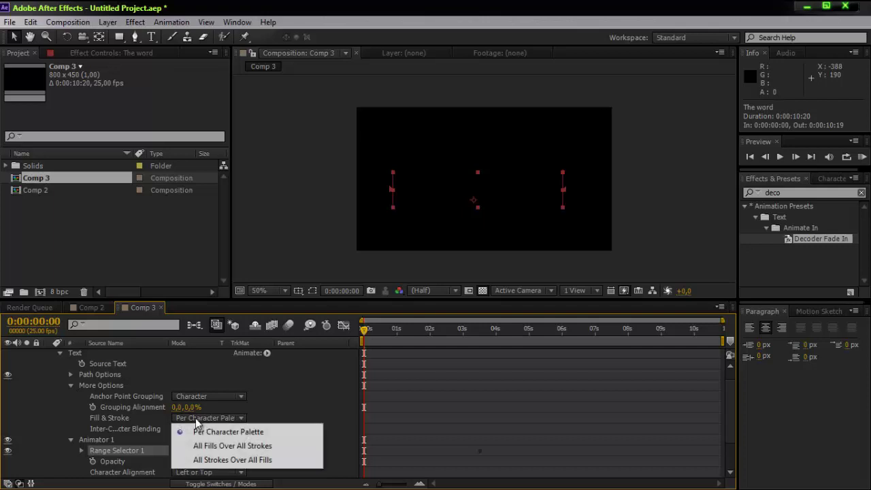
{"action": "left_click", "coordinate": [160, 372]}
Show only the keyframed Start property with U, then re-expand the layer
{"action": "scroll", "coordinate": [150, 371], "scroll_direction": "up", "scroll_amount": 1}
{"action": "left_click", "coordinate": [131, 353]}
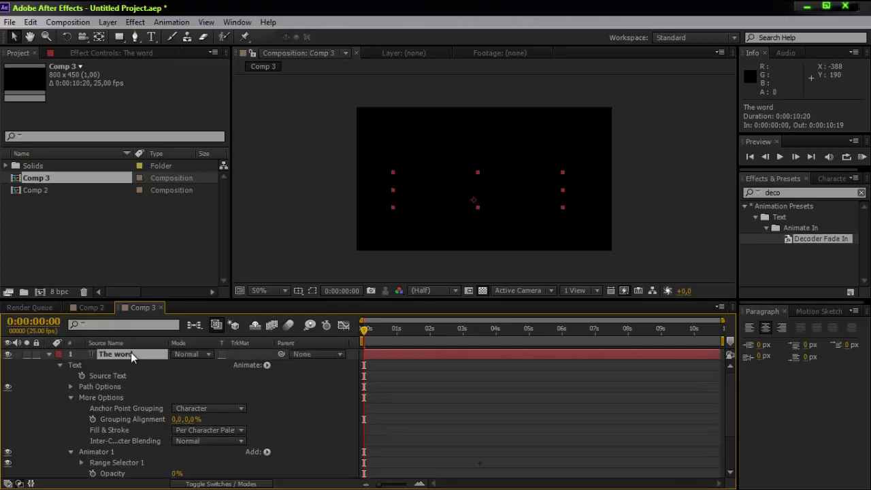
{"action": "key", "text": "u"}
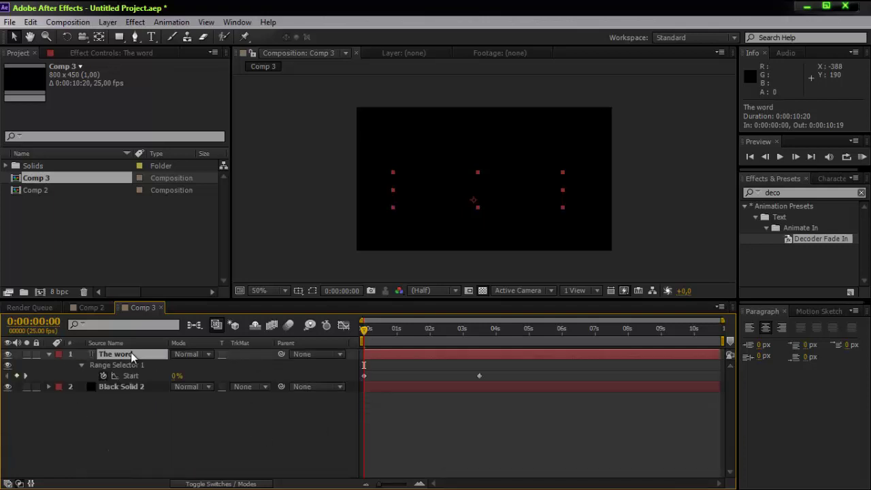
{"action": "left_click", "coordinate": [50, 354]}
{"action": "left_click", "coordinate": [50, 354]}
{"action": "scroll", "coordinate": [155, 381], "scroll_direction": "down", "scroll_amount": 3}
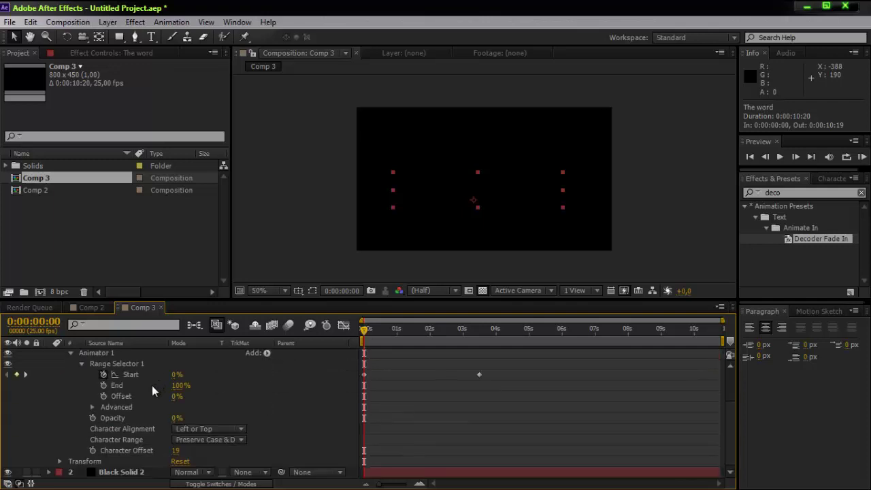
{"action": "scroll", "coordinate": [156, 402], "scroll_direction": "up", "scroll_amount": 3}
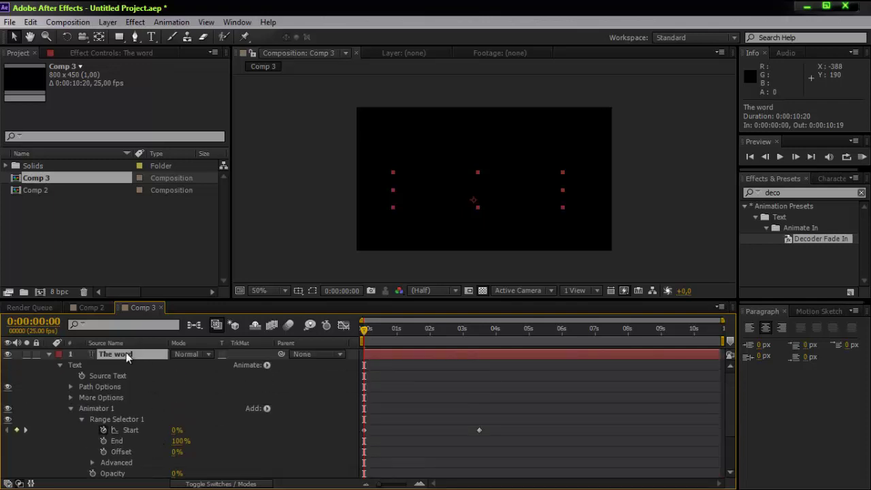
{"action": "scroll", "coordinate": [112, 407], "scroll_direction": "down", "scroll_amount": 3}
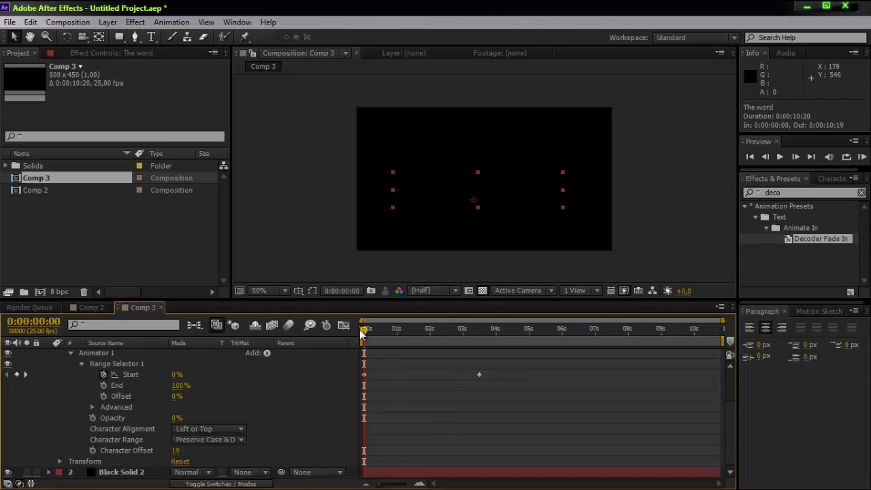
Move the final Start keyframe to 0:00:09:00 and scrub to check the slower decode
{"action": "left_click", "coordinate": [479, 374]}
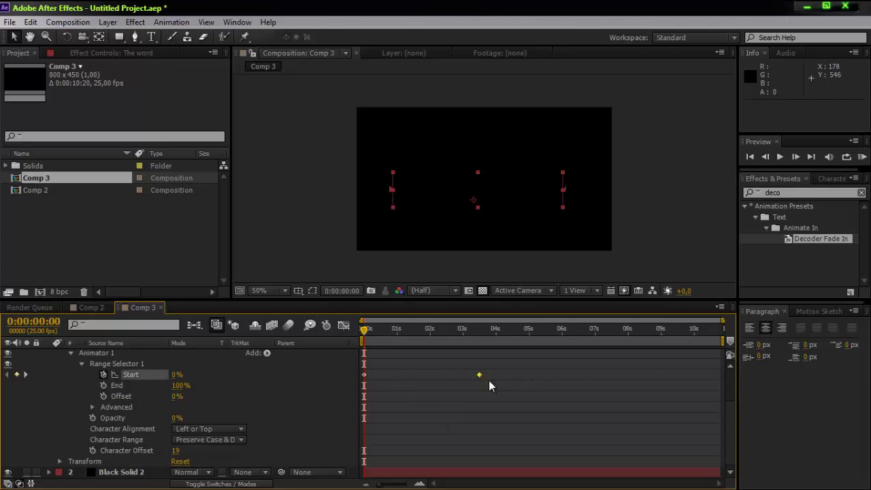
{"action": "left_click_drag", "start_coordinate": [478, 379], "coordinate": [543, 380]}
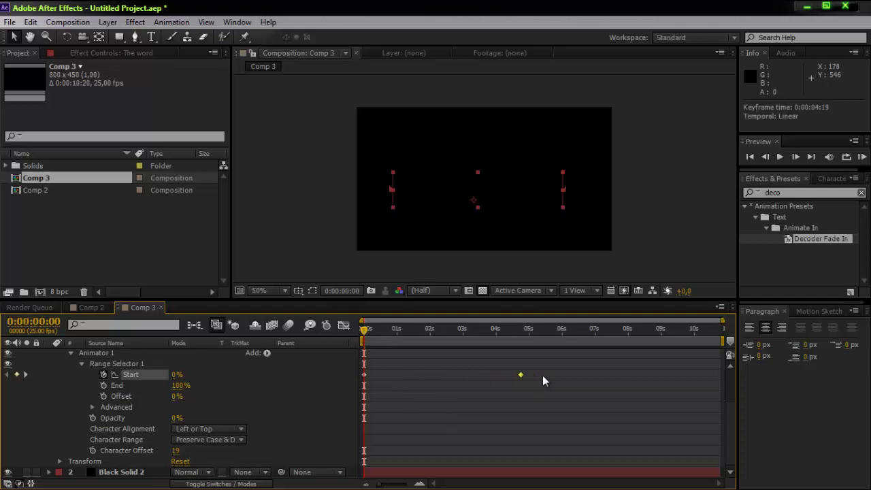
{"action": "left_click", "coordinate": [662, 333]}
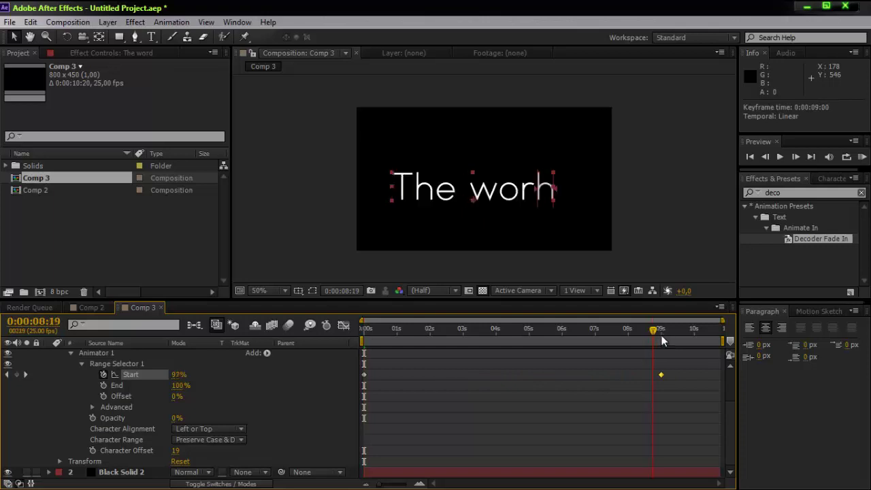
{"action": "left_click_drag", "start_coordinate": [661, 337], "coordinate": [189, 422]}
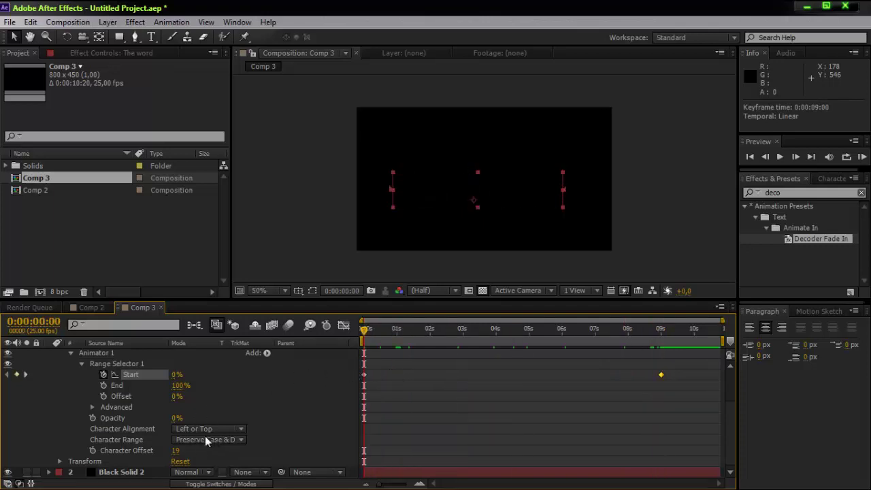
Set the Range Selector's Advanced Based On option to Words and preview the result
{"action": "left_click", "coordinate": [91, 407]}
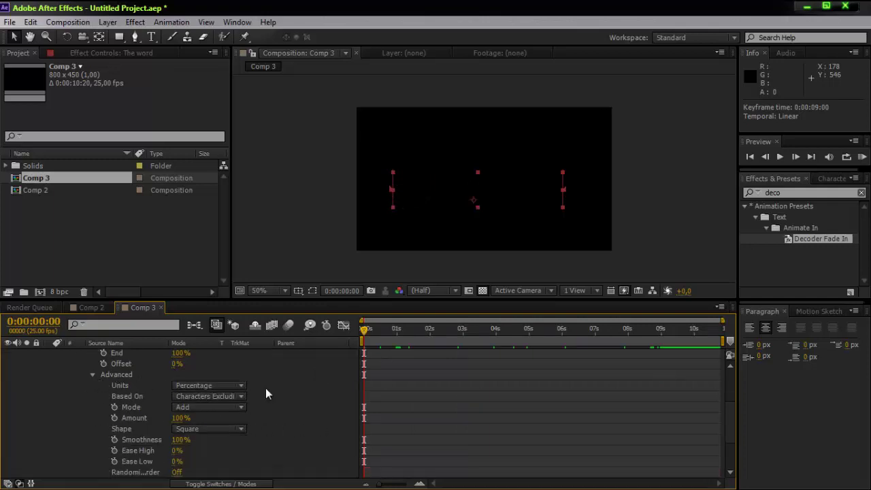
{"action": "left_click", "coordinate": [194, 397]}
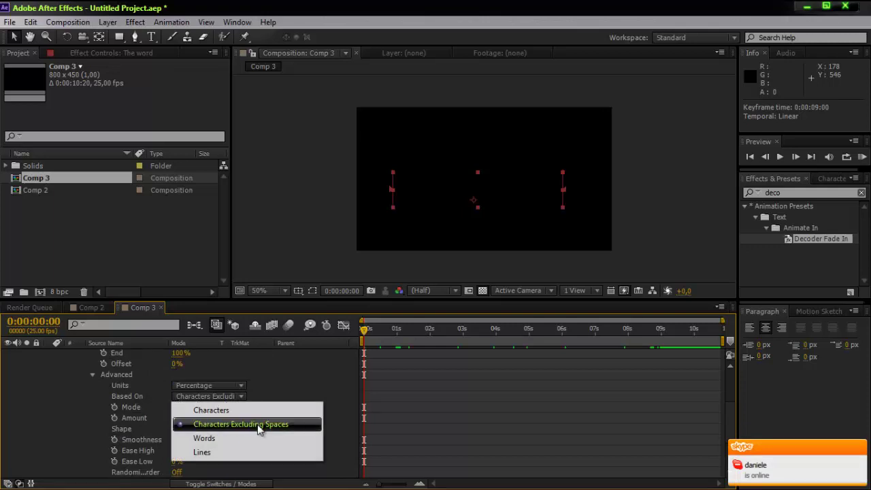
{"action": "left_click", "coordinate": [208, 439]}
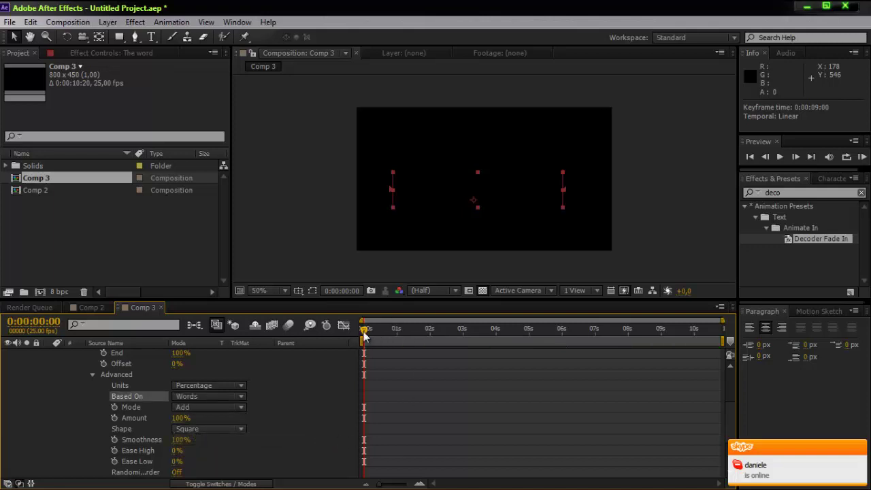
{"action": "left_click_drag", "start_coordinate": [382, 332], "coordinate": [338, 362]}
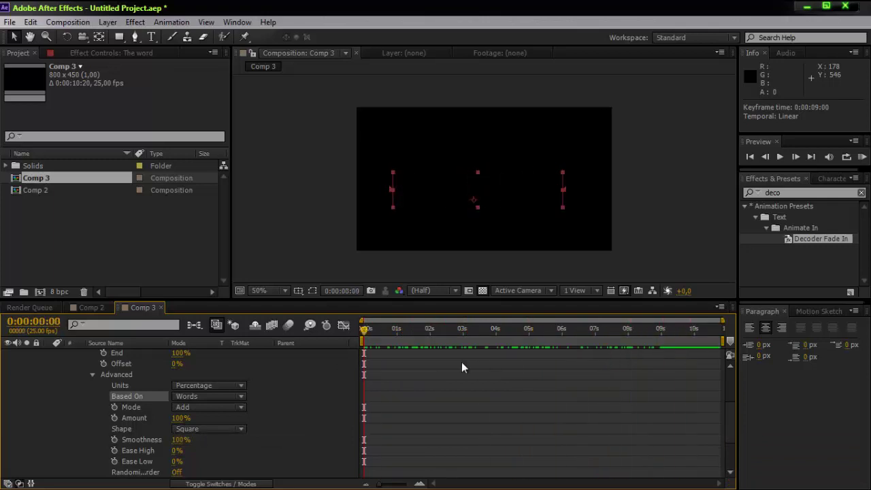
{"action": "key", "text": "KP_0"}
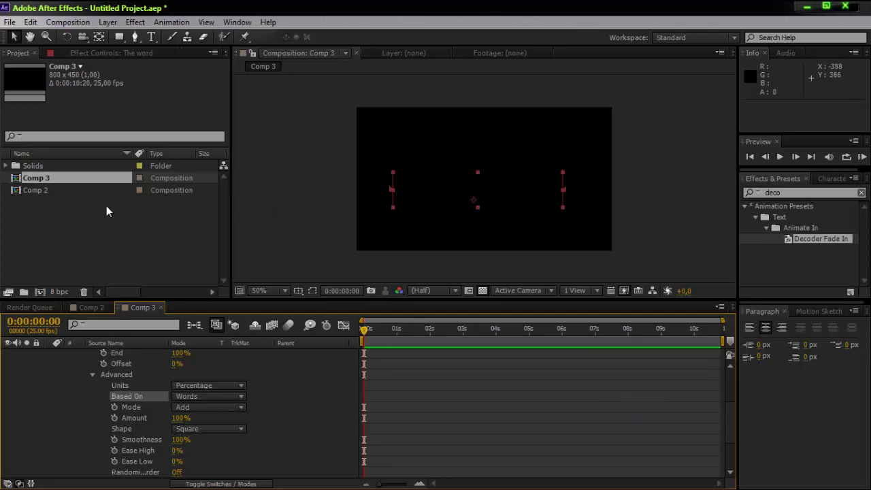
Queue Comp 3 for rendering with Best Settings and the AVI output module
{"action": "left_click", "coordinate": [67, 22]}
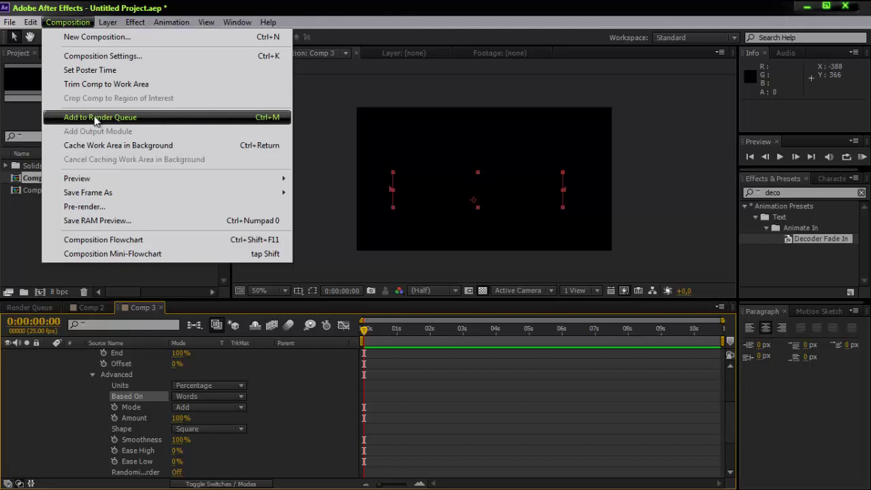
{"action": "left_click", "coordinate": [112, 122]}
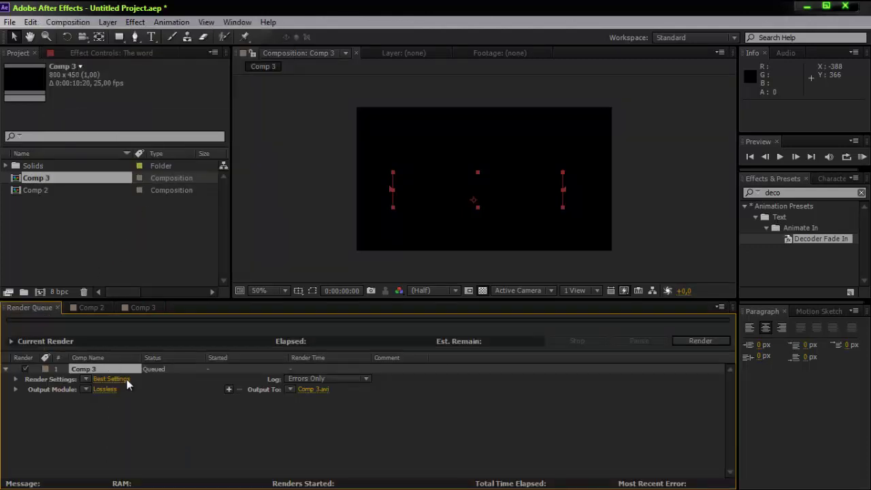
{"action": "left_click", "coordinate": [100, 380]}
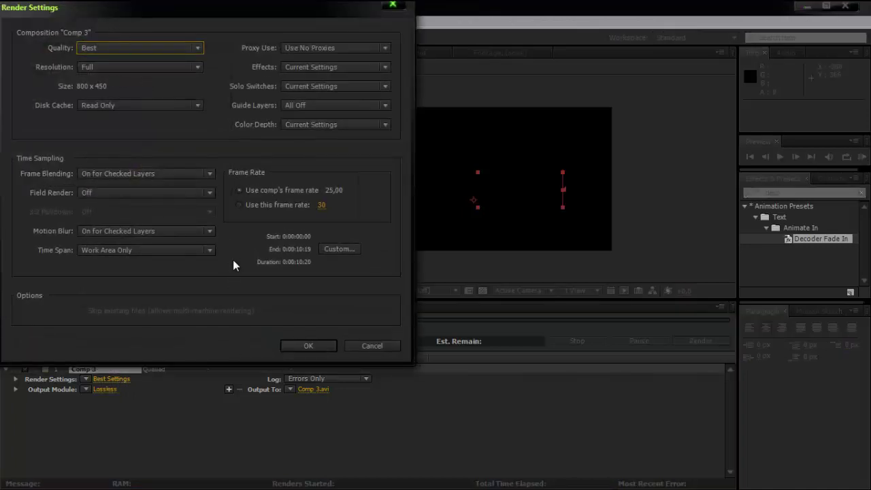
{"action": "left_click", "coordinate": [308, 344]}
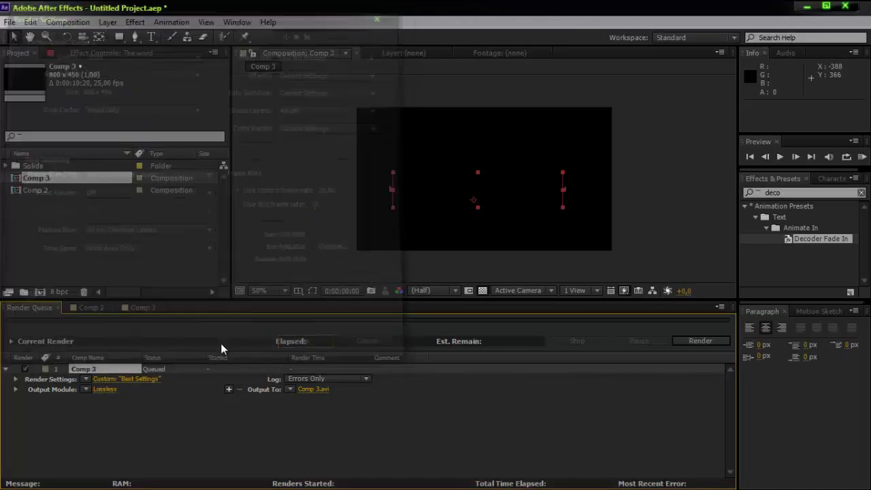
{"action": "left_click", "coordinate": [102, 390]}
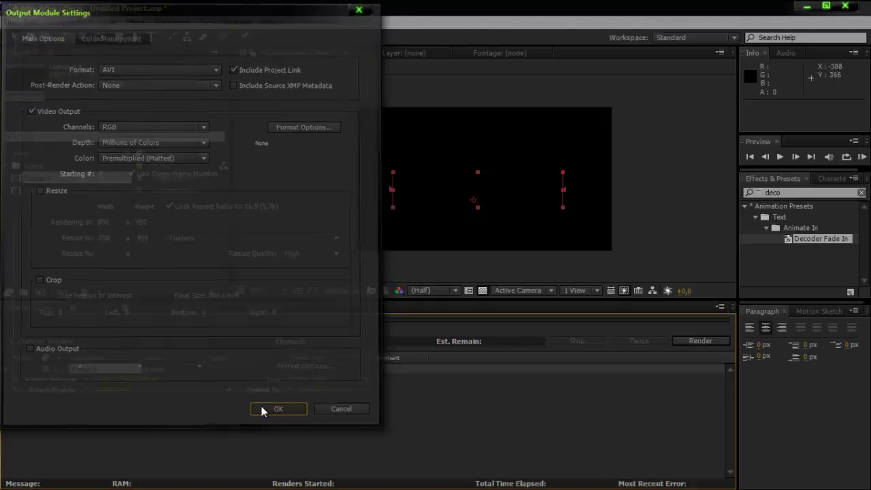
{"action": "left_click", "coordinate": [262, 412]}
Set the output file to Decoder.avi and start the render
{"action": "left_click", "coordinate": [314, 389]}
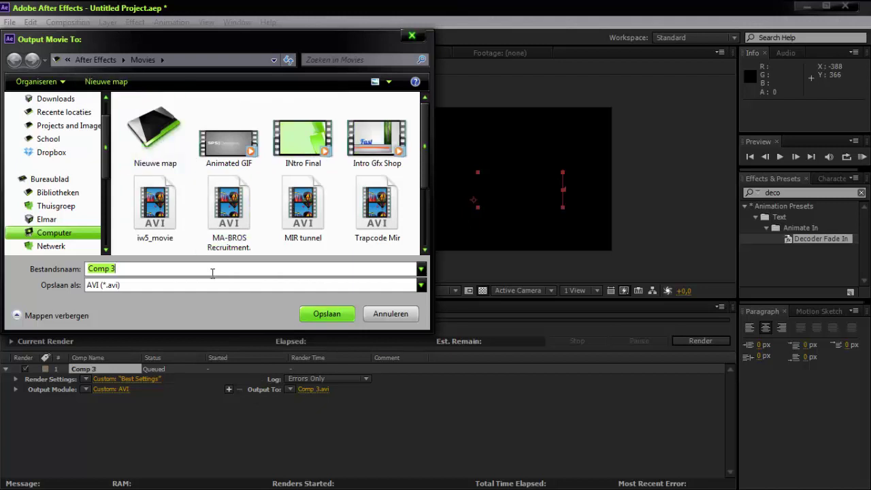
{"action": "type", "text": "Decoder"}
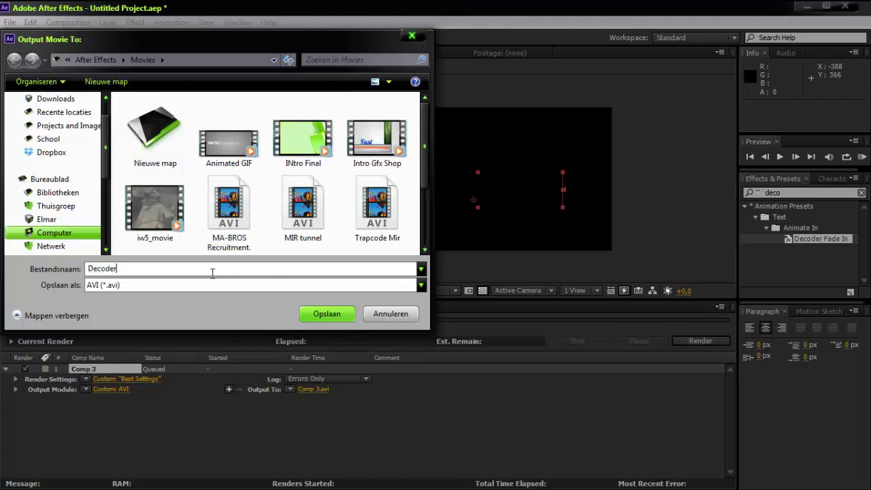
{"action": "key", "text": "Return"}
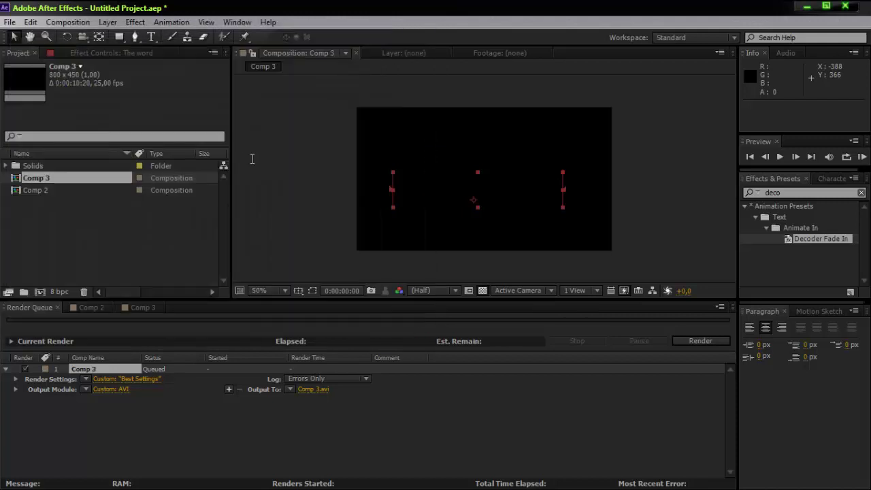
{"action": "left_click", "coordinate": [687, 340]}
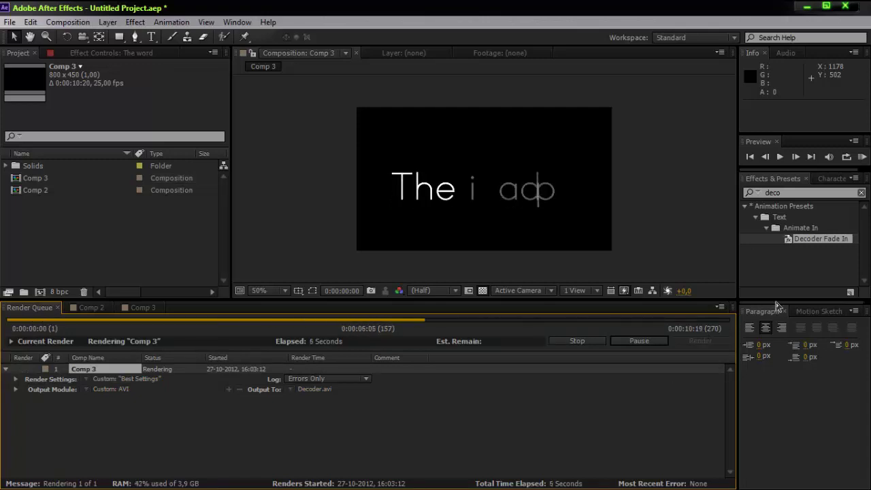
Create Comp 4 with a black solid, searching presets for the encoder animation
{"action": "left_click", "coordinate": [40, 293]}
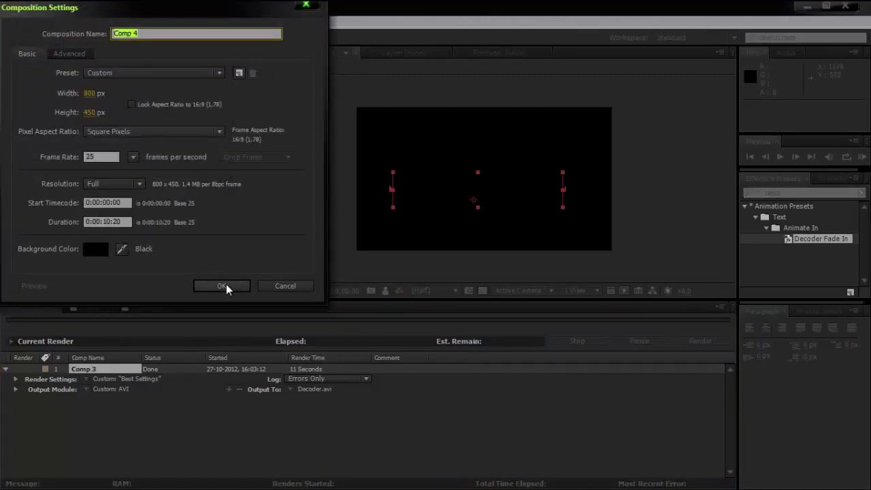
{"action": "left_click", "coordinate": [227, 285]}
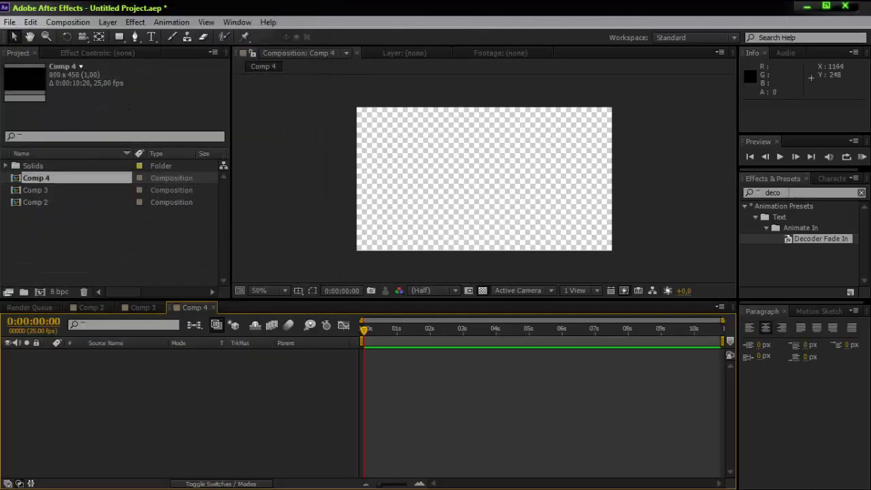
{"action": "left_click", "coordinate": [803, 192]}
{"action": "type", "text": "encol"}
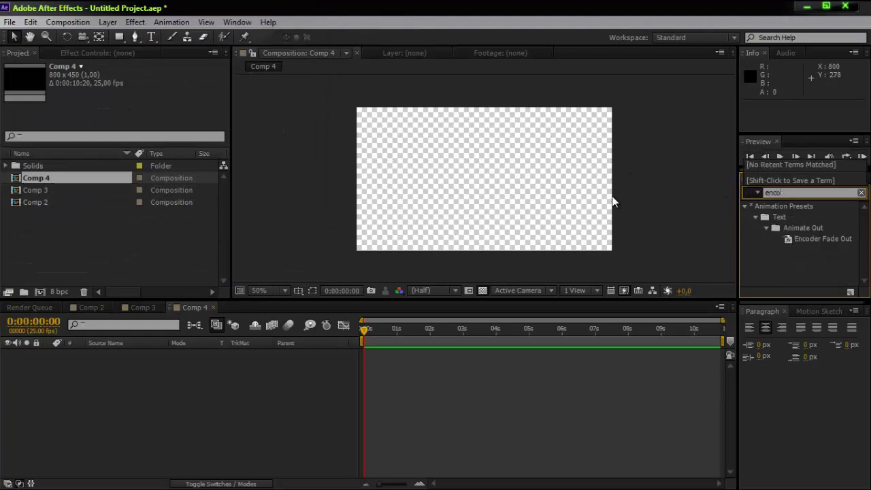
{"action": "left_click", "coordinate": [163, 462]}
{"action": "key", "text": "ctrl+y"}
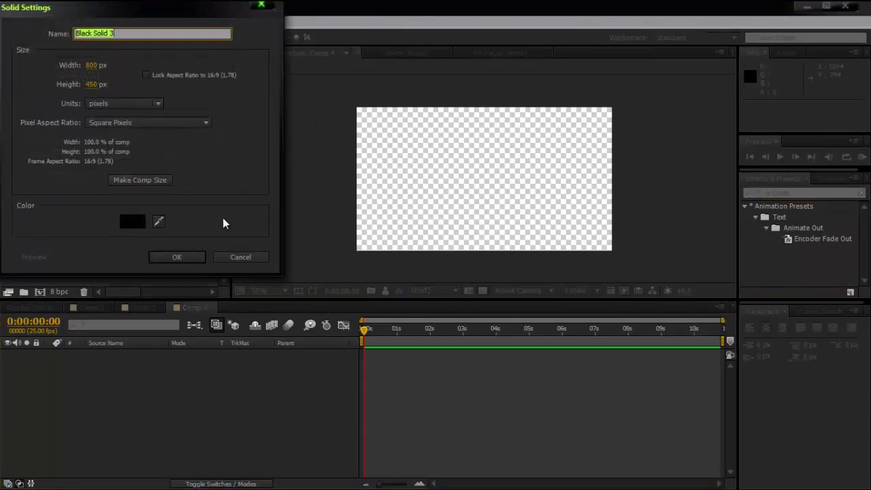
{"action": "left_click", "coordinate": [176, 258]}
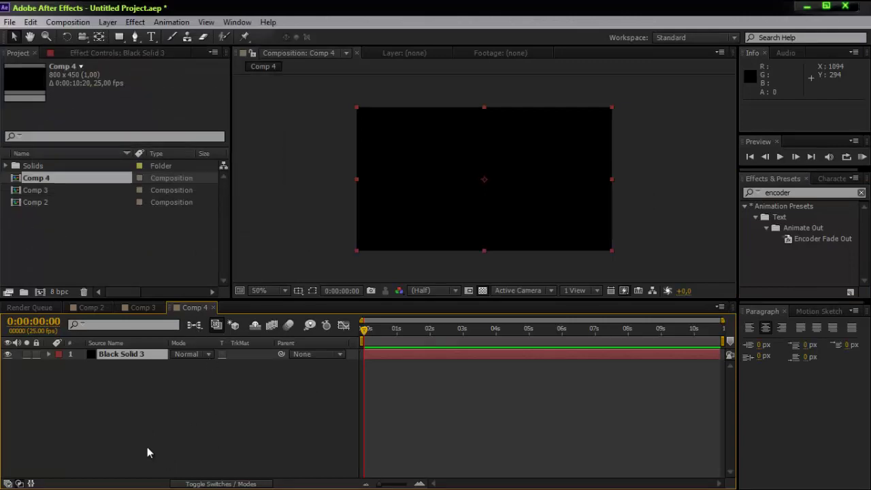
Add centred text 'the word' and apply Encoder Fade Out to it
{"action": "key", "text": "ctrl+t"}
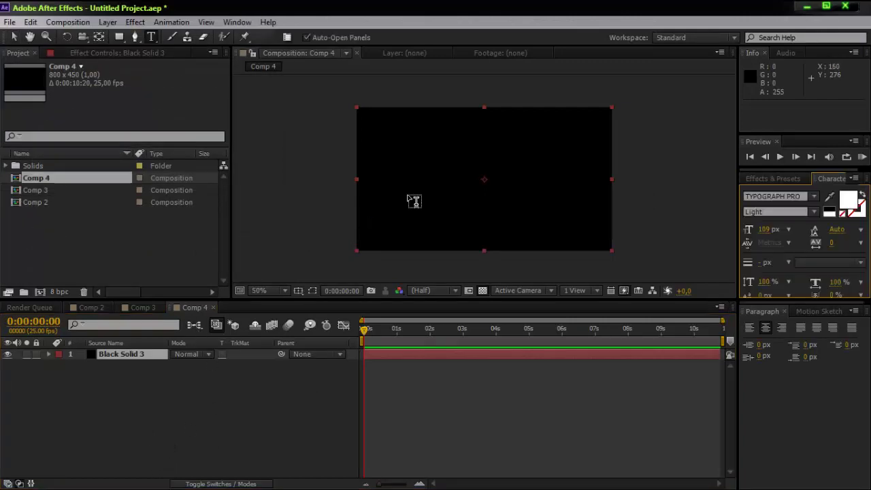
{"action": "left_click", "coordinate": [400, 179]}
{"action": "type", "text": "the word"}
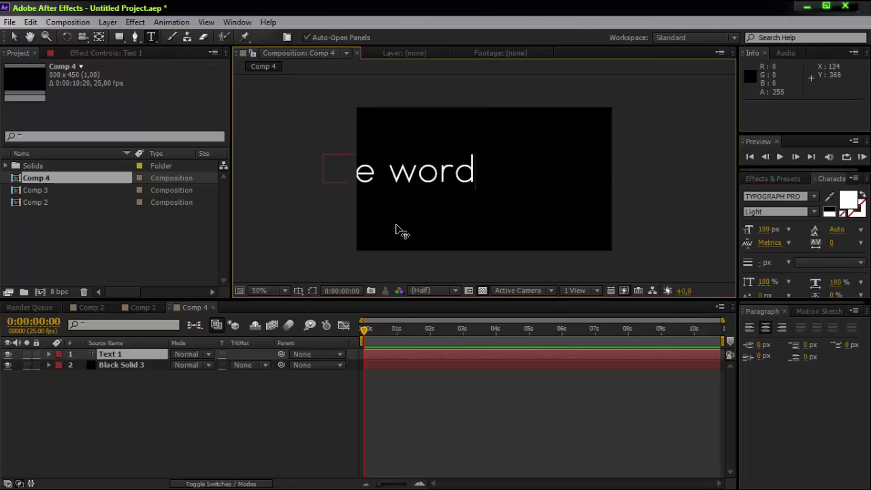
{"action": "left_click_drag", "start_coordinate": [395, 230], "coordinate": [474, 236]}
{"action": "left_click", "coordinate": [769, 179]}
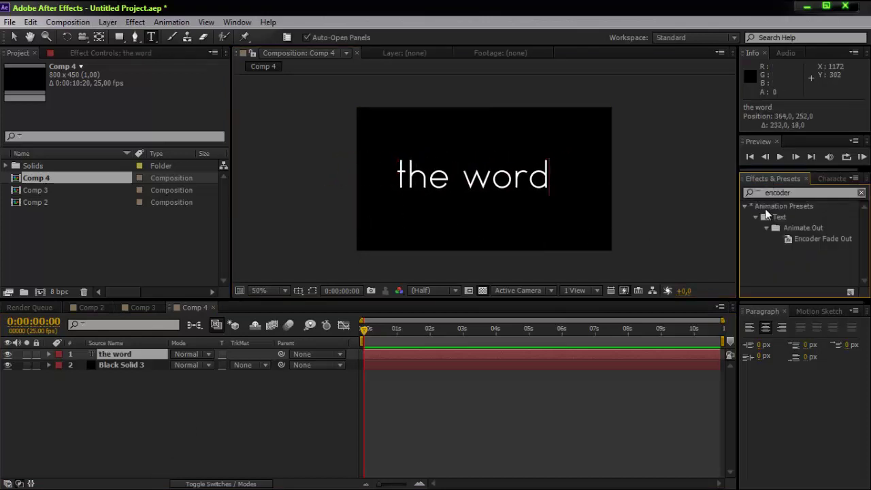
{"action": "left_click_drag", "start_coordinate": [810, 239], "coordinate": [458, 183]}
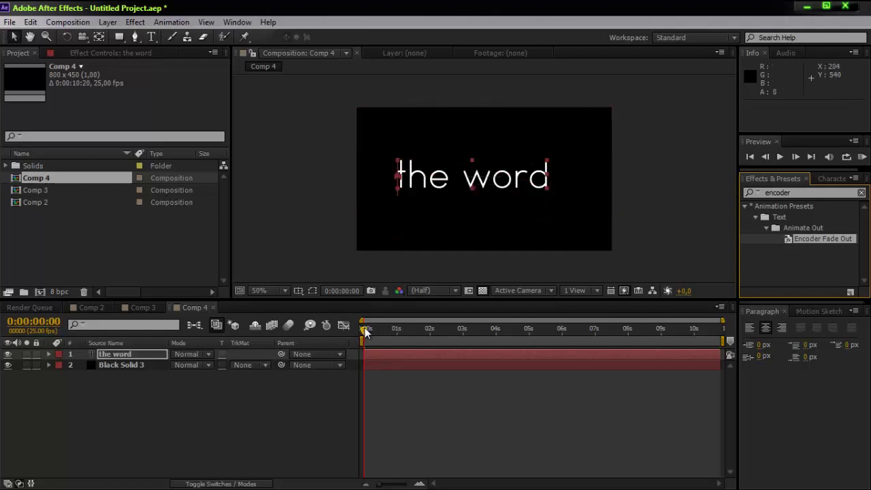
Preview the encoder fade-out and reveal the layer's keyframed End property
{"action": "key", "text": "space"}
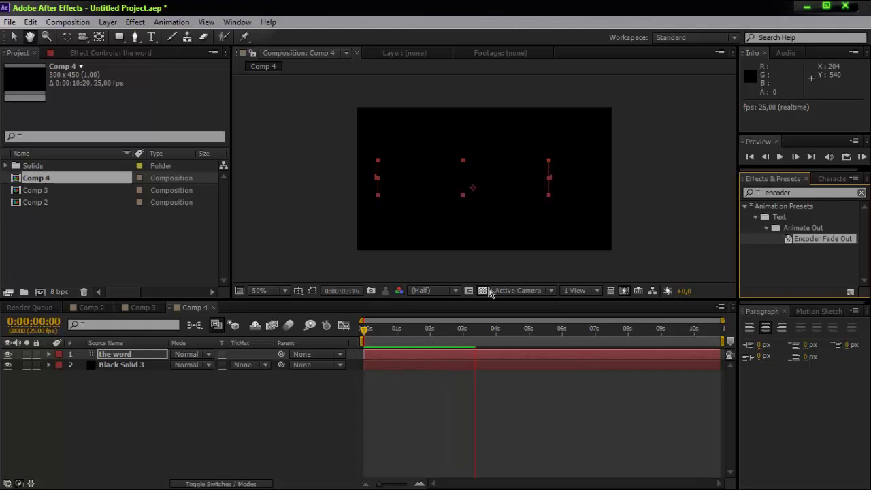
{"action": "left_click_drag", "start_coordinate": [489, 334], "coordinate": [365, 332]}
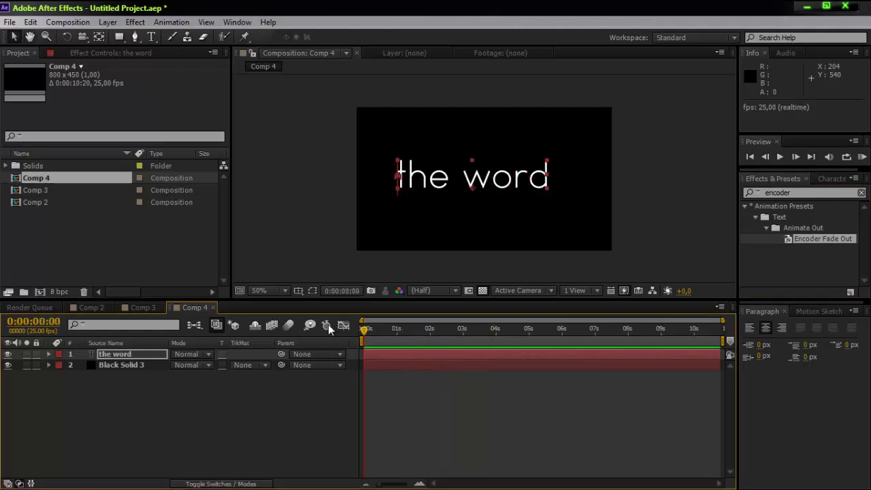
{"action": "left_click", "coordinate": [114, 360]}
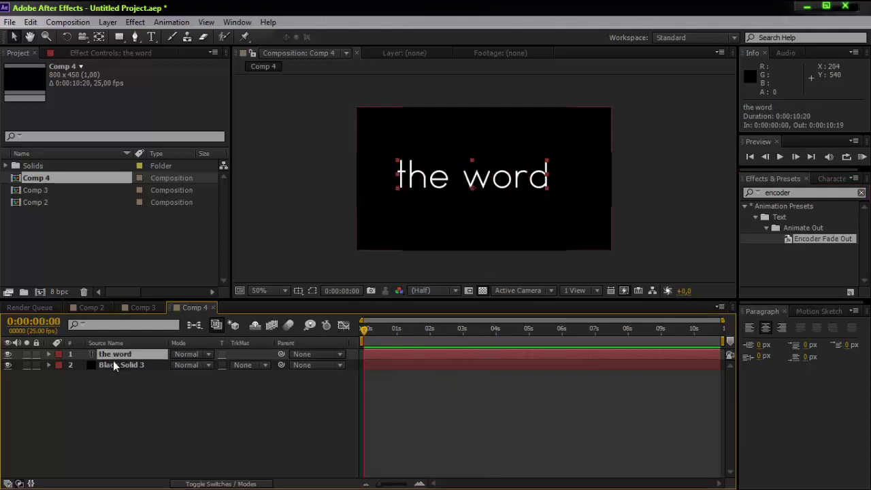
{"action": "key", "text": "u"}
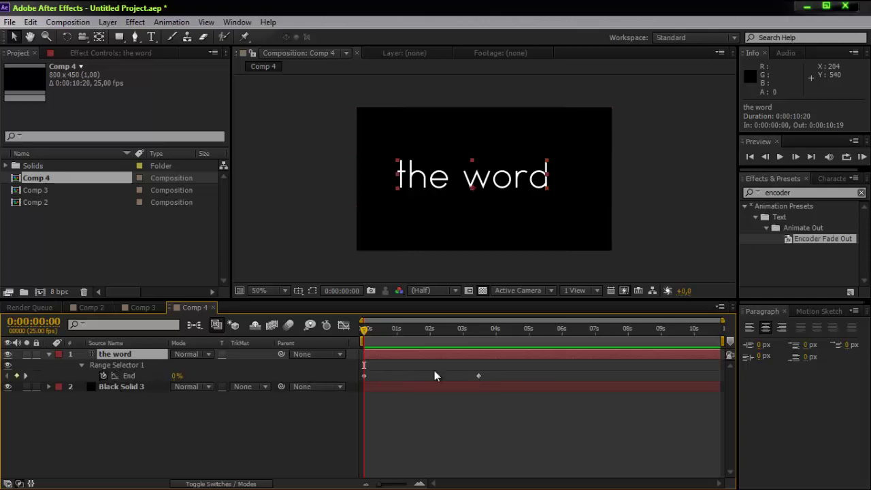
Move the End keyframes to about 3 seconds and 0:00:10:19, then preview
{"action": "left_click", "coordinate": [366, 375]}
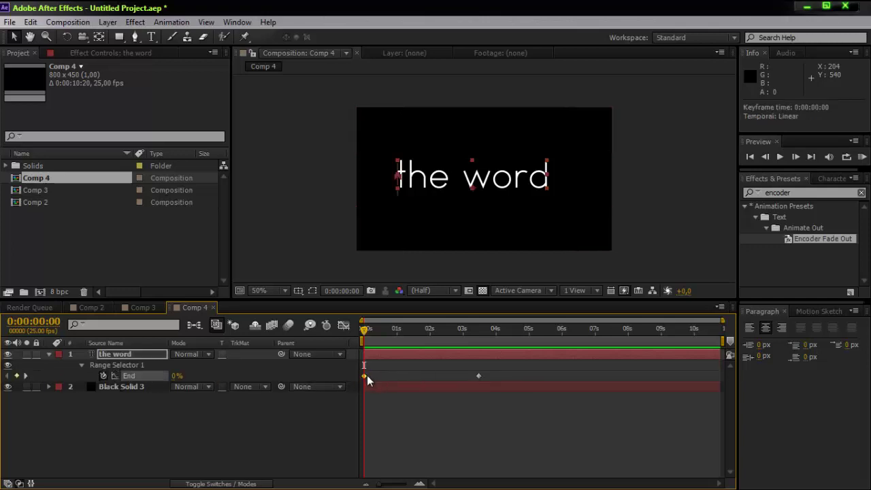
{"action": "mouse_move", "coordinate": [367, 375]}
{"action": "left_mouse_down"}
{"action": "mouse_move", "coordinate": [399, 375]}
{"action": "mouse_move", "coordinate": [368, 373]}
{"action": "mouse_move", "coordinate": [355, 387]}
{"action": "mouse_move", "coordinate": [393, 377]}
{"action": "left_mouse_up"}
{"action": "left_click_drag", "start_coordinate": [447, 376], "coordinate": [466, 375]}
{"action": "left_click_drag", "start_coordinate": [718, 377], "coordinate": [718, 376]}
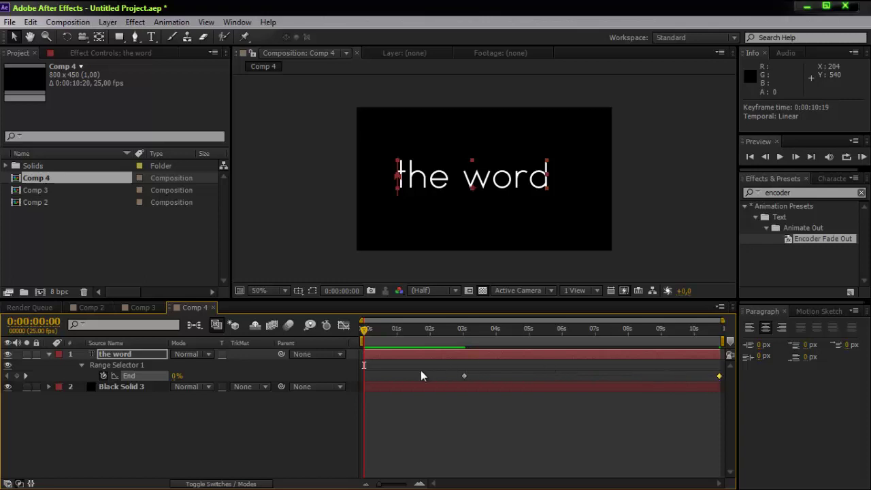
{"action": "key", "text": "space"}
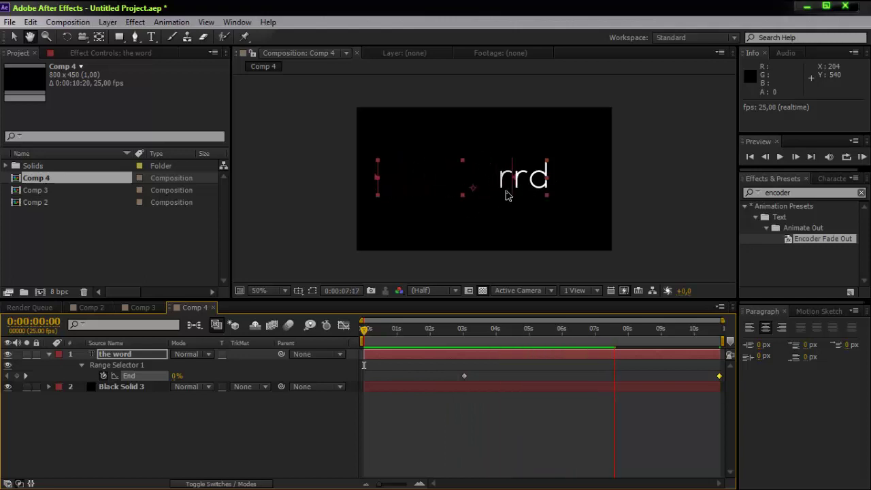
{"action": "key", "text": "space"}
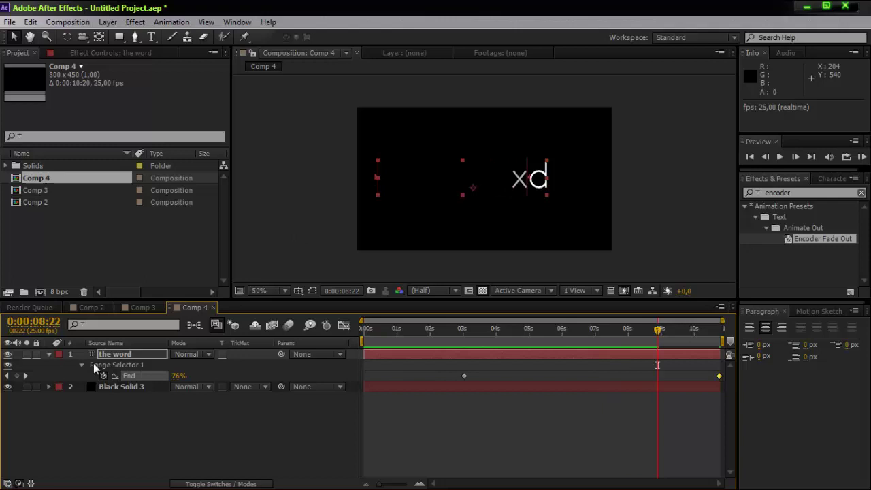
Set the Range Selector's Advanced Based On option to Words and preview from the start
{"action": "left_click", "coordinate": [50, 354]}
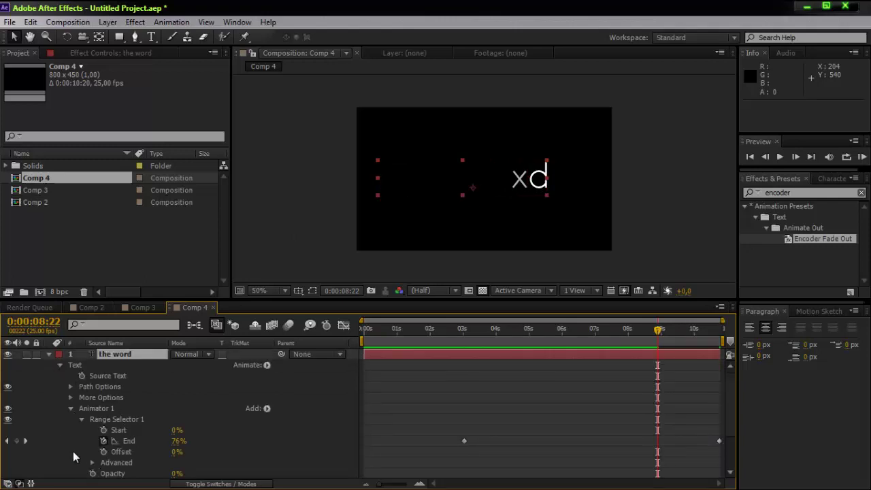
{"action": "scroll", "coordinate": [73, 452], "scroll_direction": "down", "scroll_amount": 2}
{"action": "left_click", "coordinate": [92, 407]}
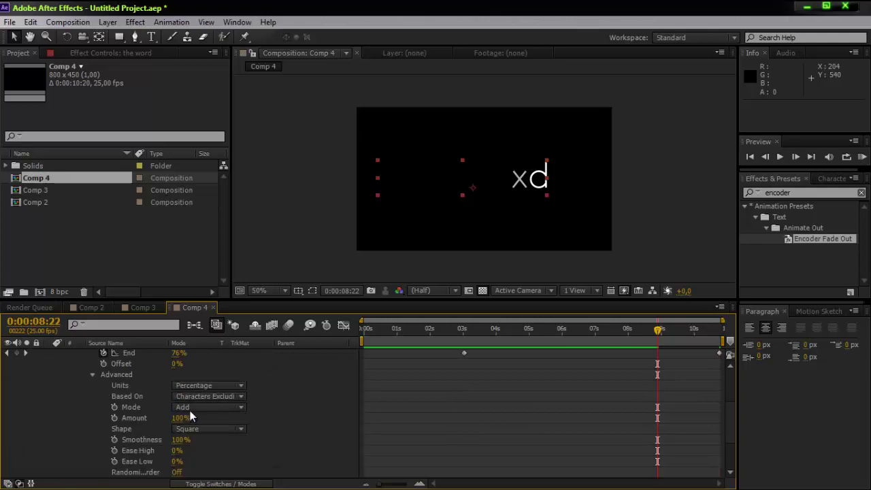
{"action": "left_click", "coordinate": [200, 397]}
{"action": "left_click", "coordinate": [214, 438]}
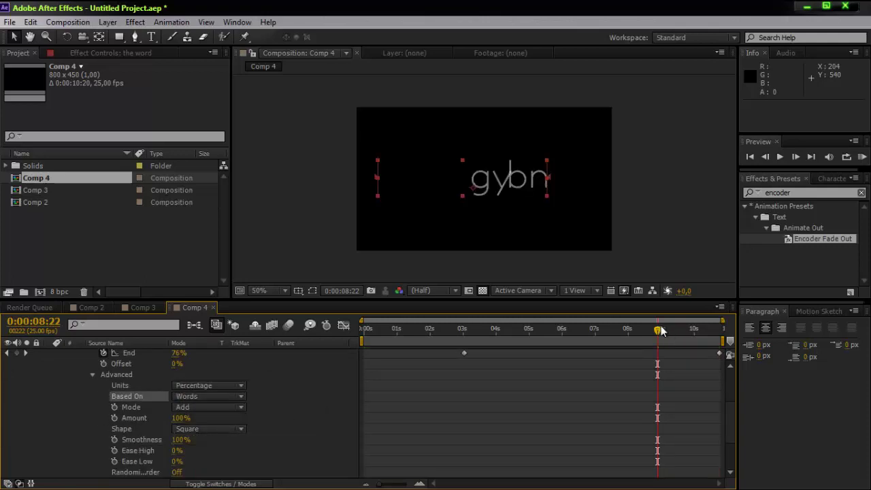
{"action": "left_click", "coordinate": [362, 333]}
{"action": "key", "text": "space"}
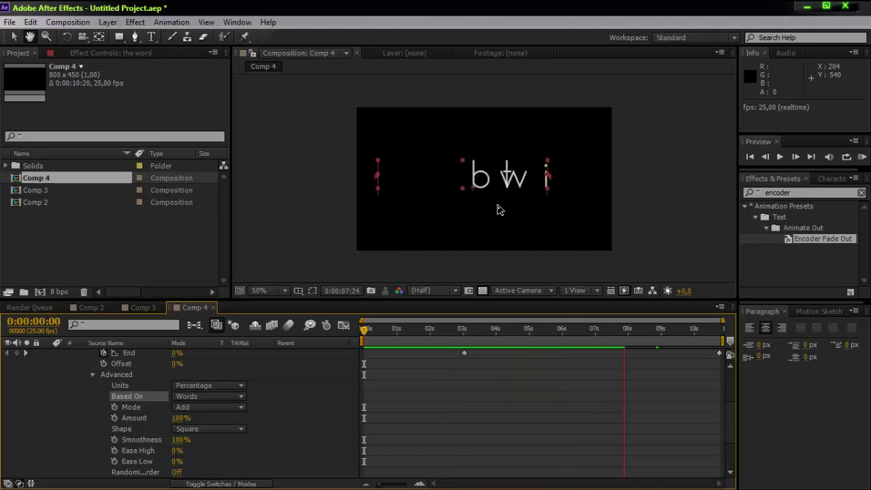
{"action": "key", "text": "space"}
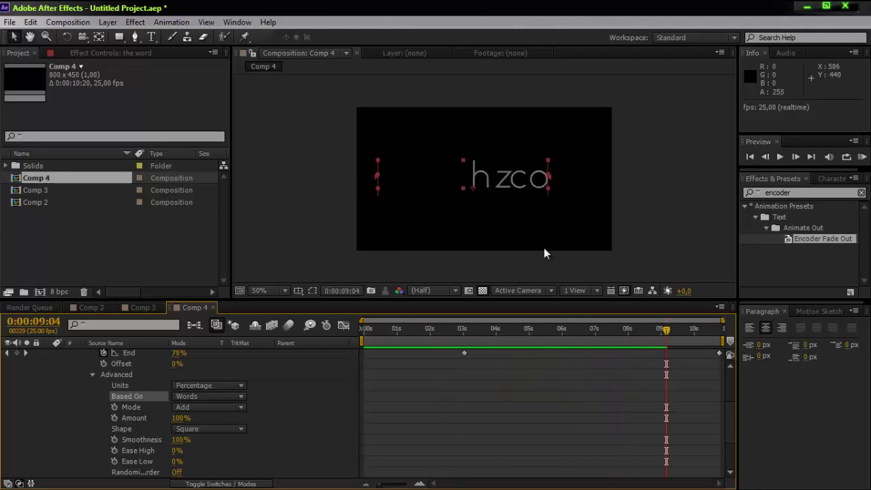